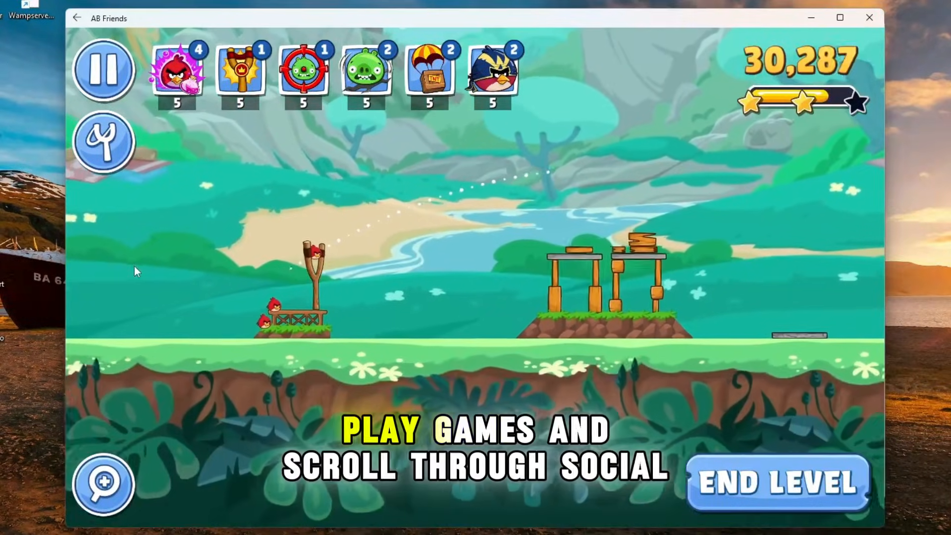
left_click_drag(324, 247, 241, 265)
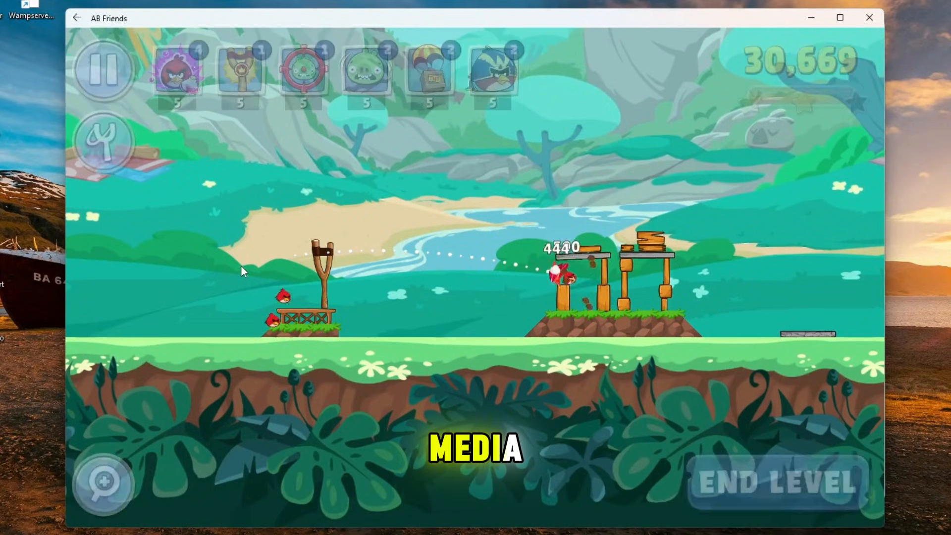
left_click_drag(322, 243, 219, 296)
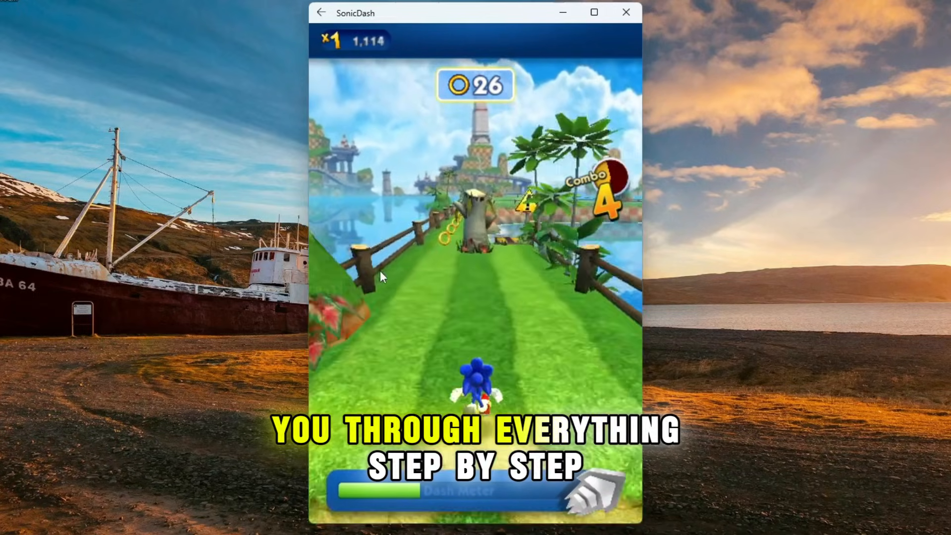
left_click_drag(509, 279, 364, 269)
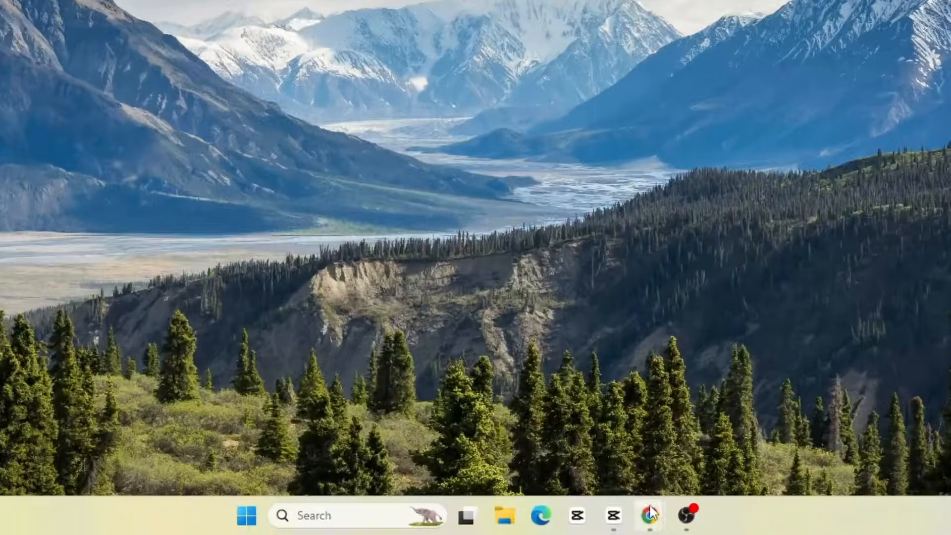
Open Chrome and search Google for "android subsystem for windows"
mouse_move(649, 516)
left_click(743, 421)
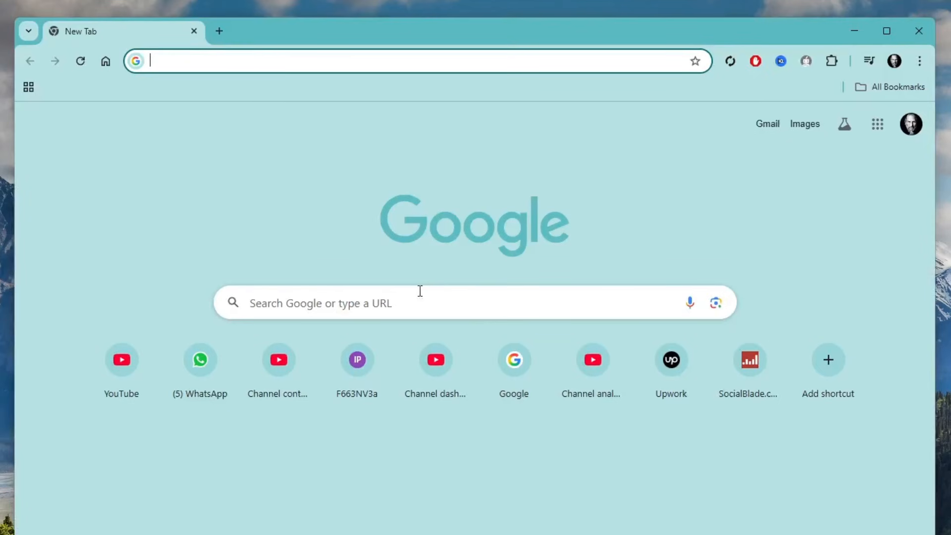
left_click(385, 303)
type("android subsystem for windows")
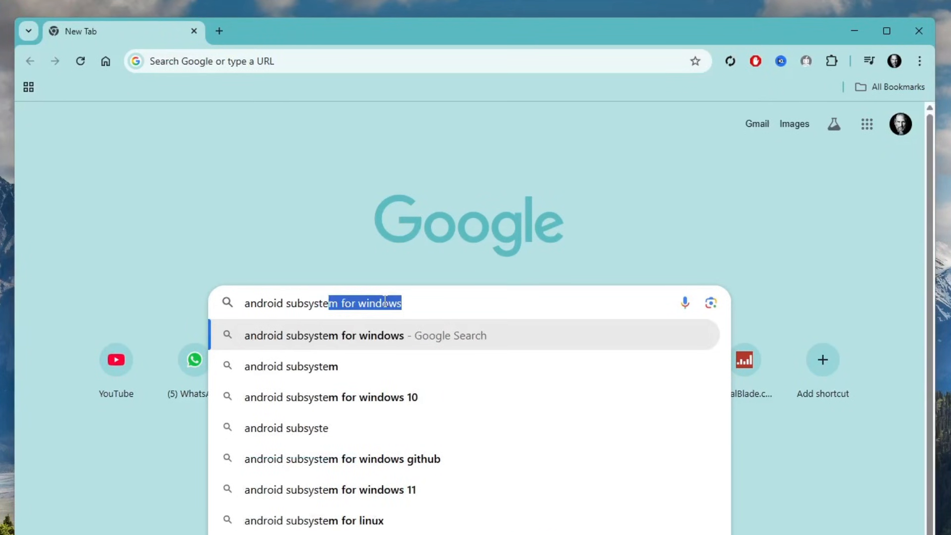
key("Return")
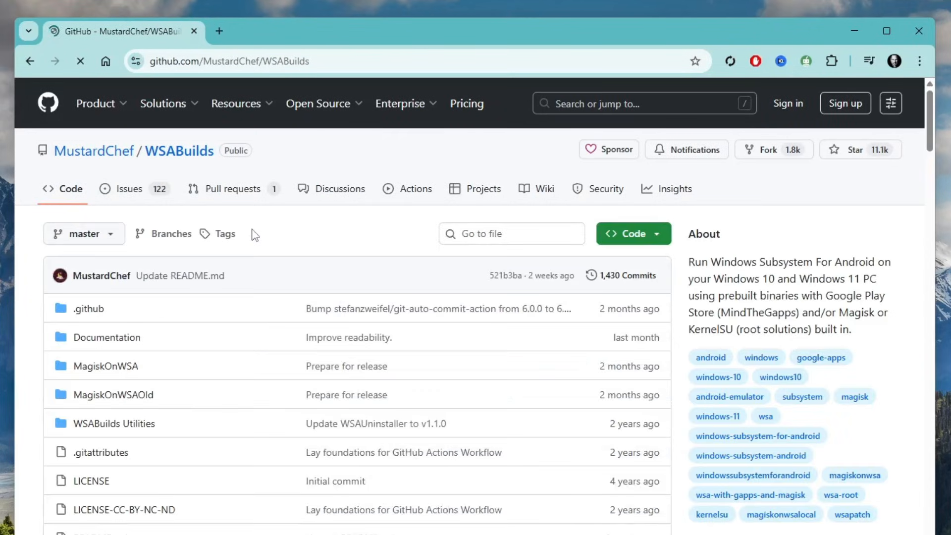
Open the release page for the latest stable Windows 11 x64 build from the WSABuilds GitHub repository
scroll(515, 292, "down", 15)
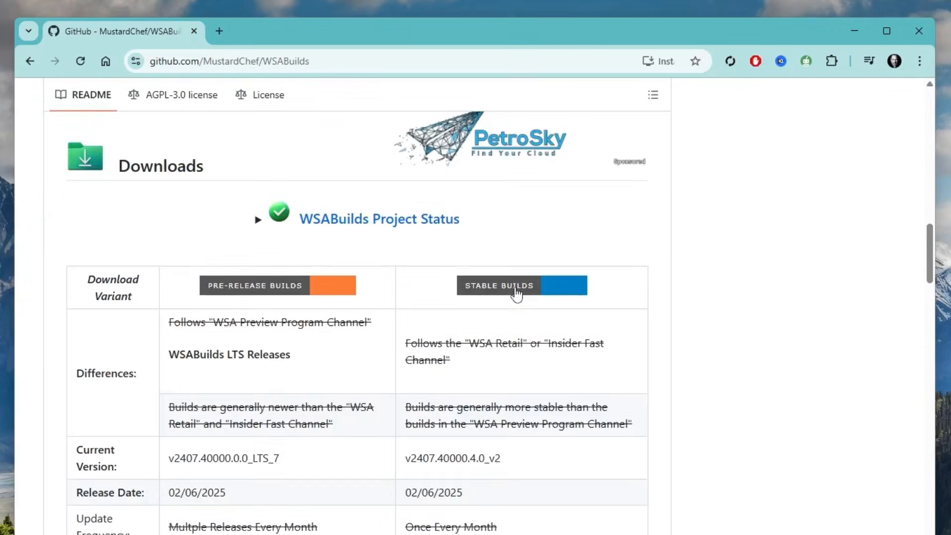
scroll(515, 292, "down", 7)
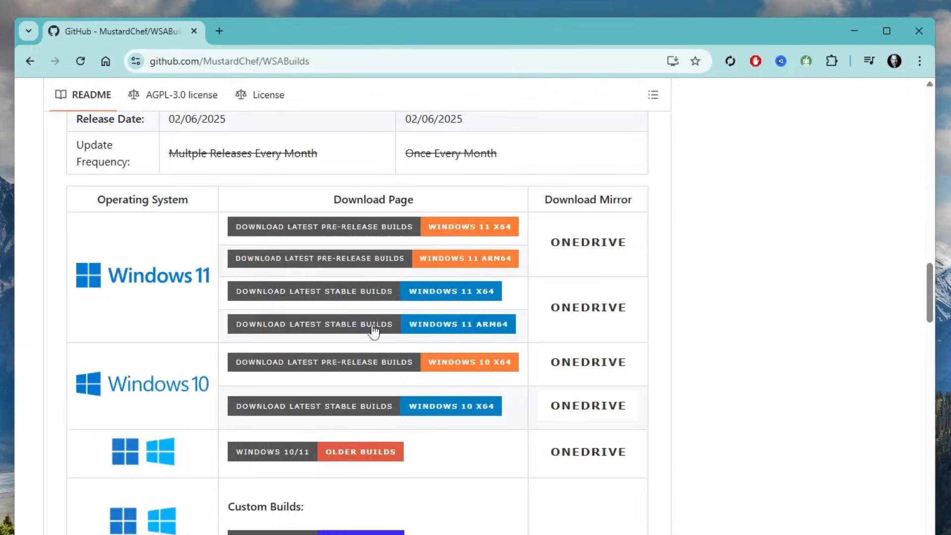
left_click(372, 294)
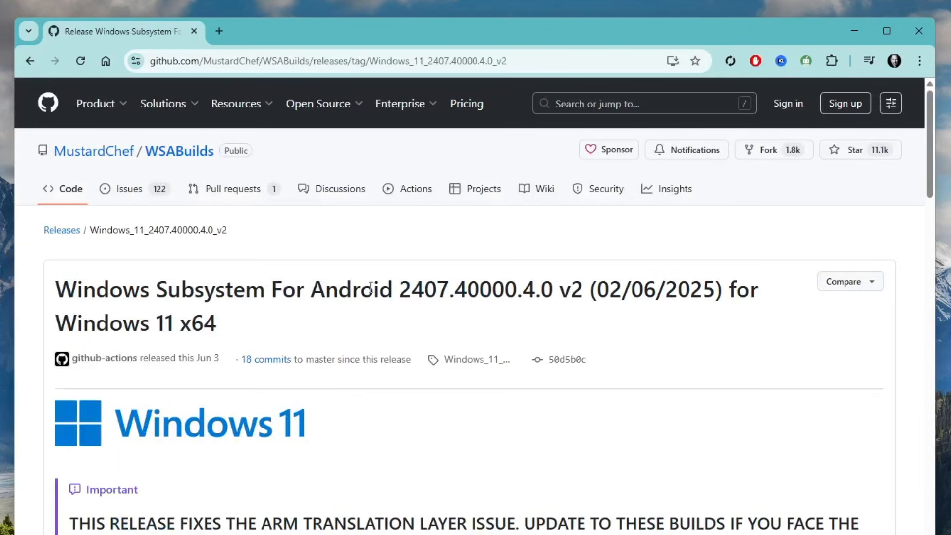
Download WSA_2407.40000.4.0_x64_Release-Nightly-MindTheGapps-13.0-RemovedAmazon.7z from the release assets and check its download progress
scroll(386, 353, "down", 4)
scroll(386, 354, "down", 20)
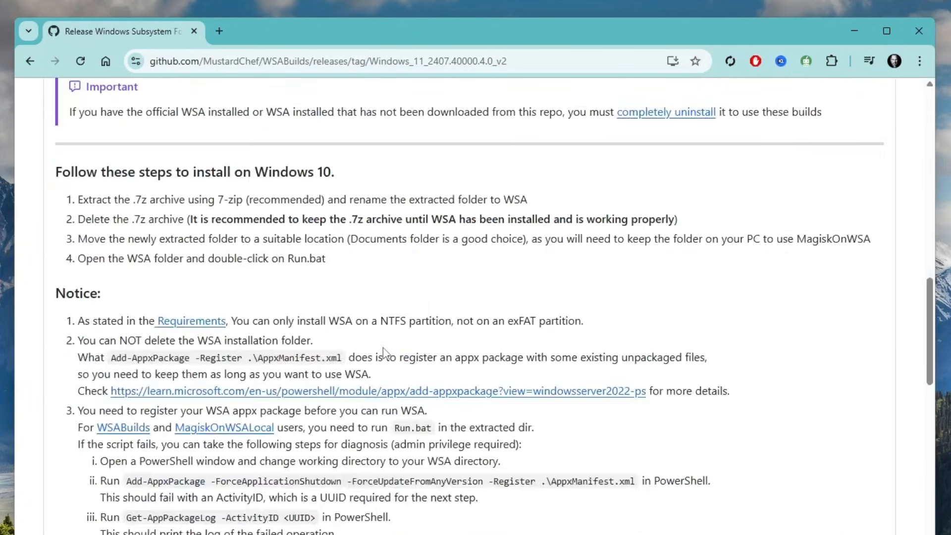
scroll(386, 353, "down", 12)
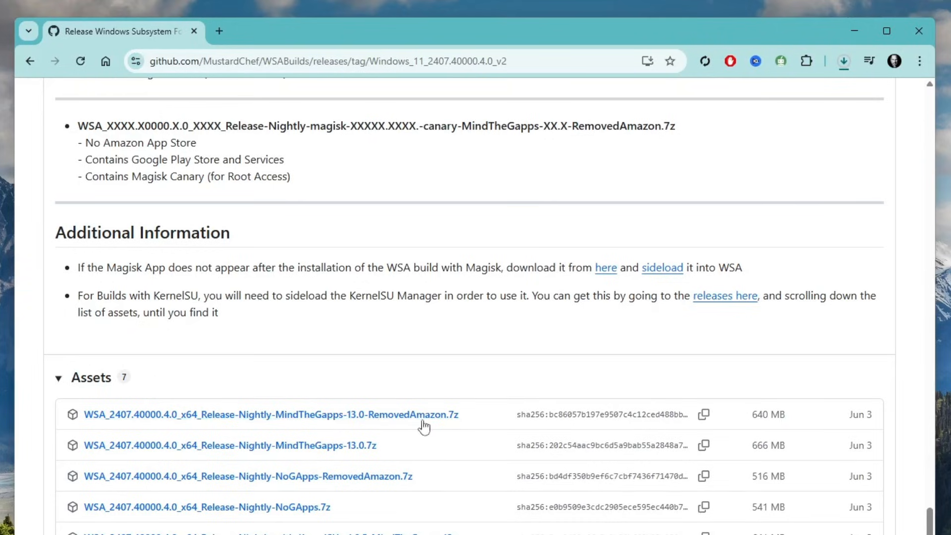
left_click(846, 63)
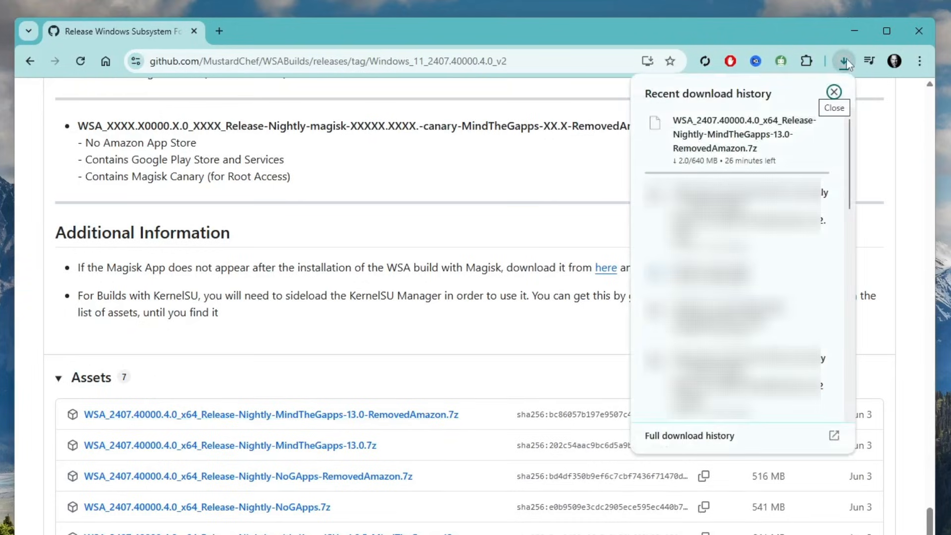
left_click(846, 63)
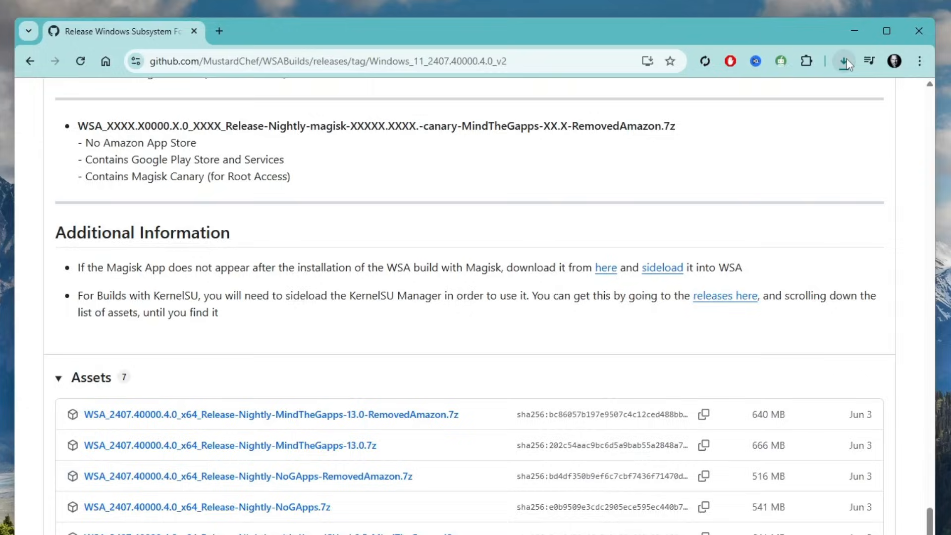
Search for 7zip in a new browser tab and open the official 7-Zip website
left_click(219, 30)
type("7zip")
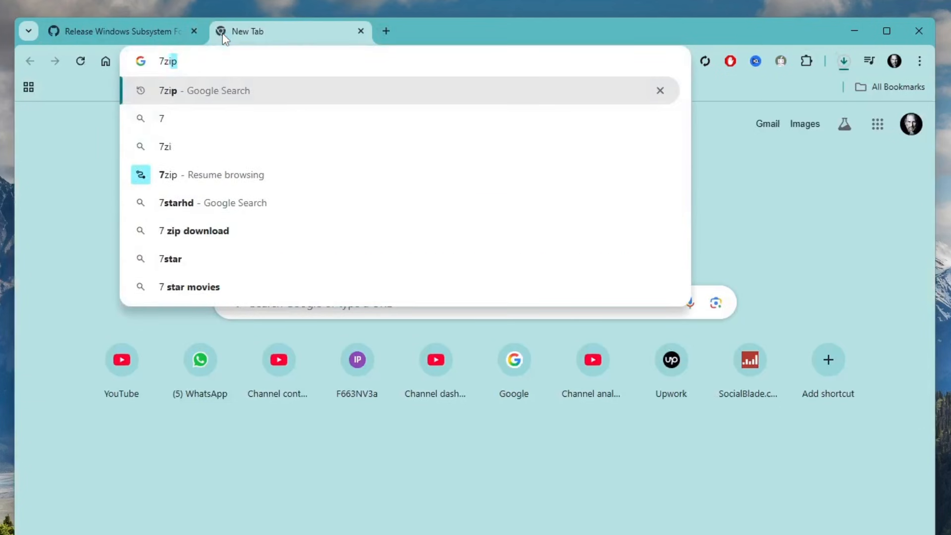
key("Return")
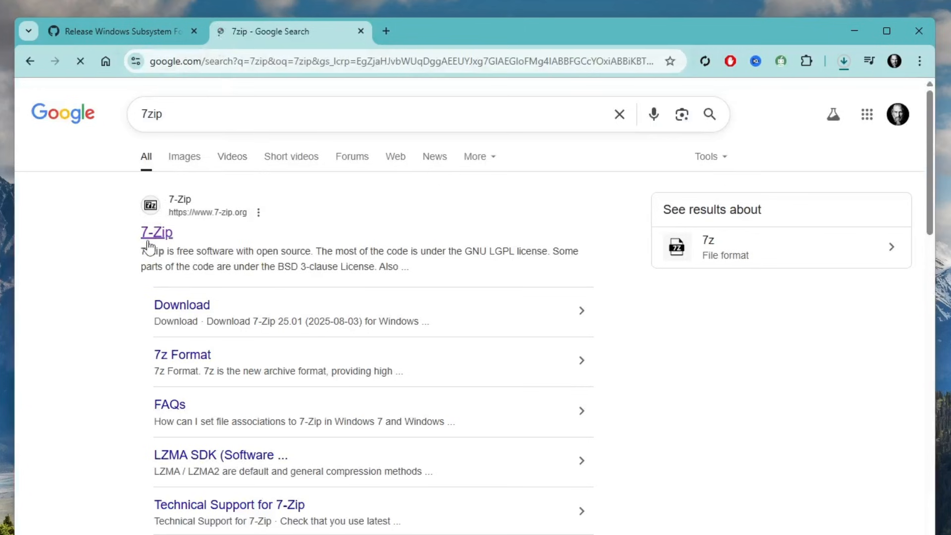
left_click(153, 234)
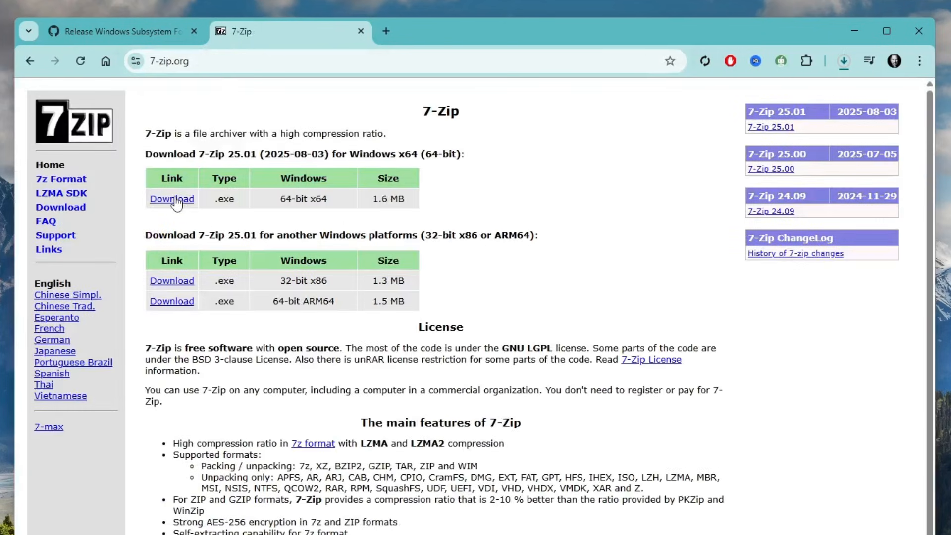
Download the 64-bit x64 installer of 7-Zip 25.01 and run it
left_click(176, 199)
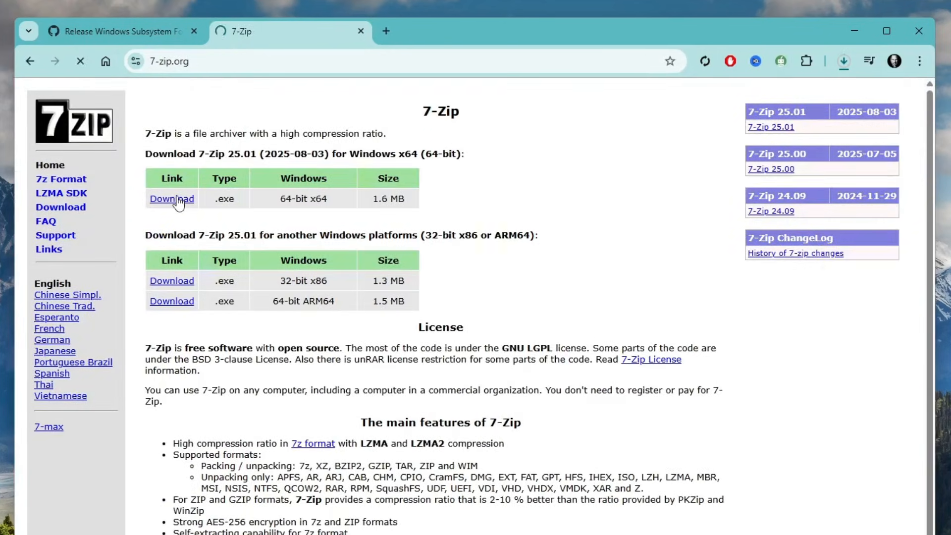
left_click(836, 63)
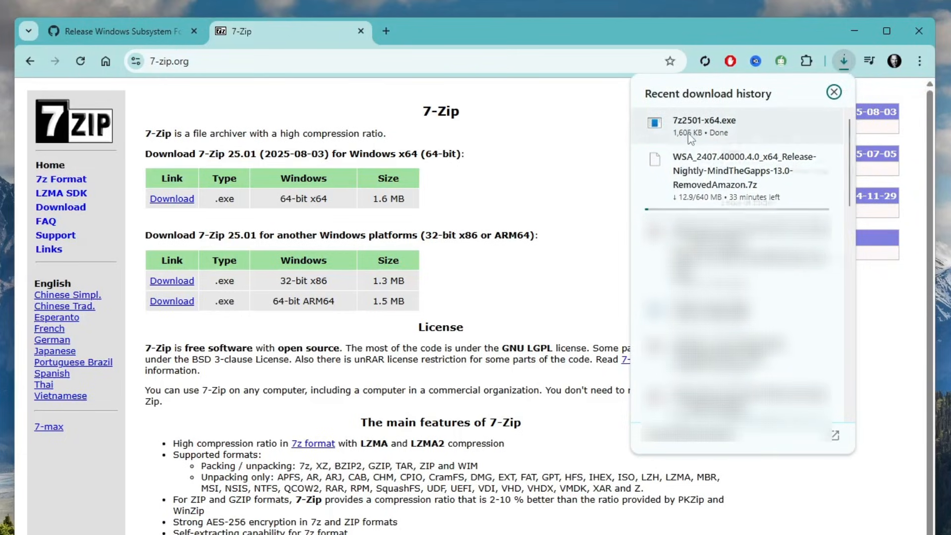
right_click(709, 137)
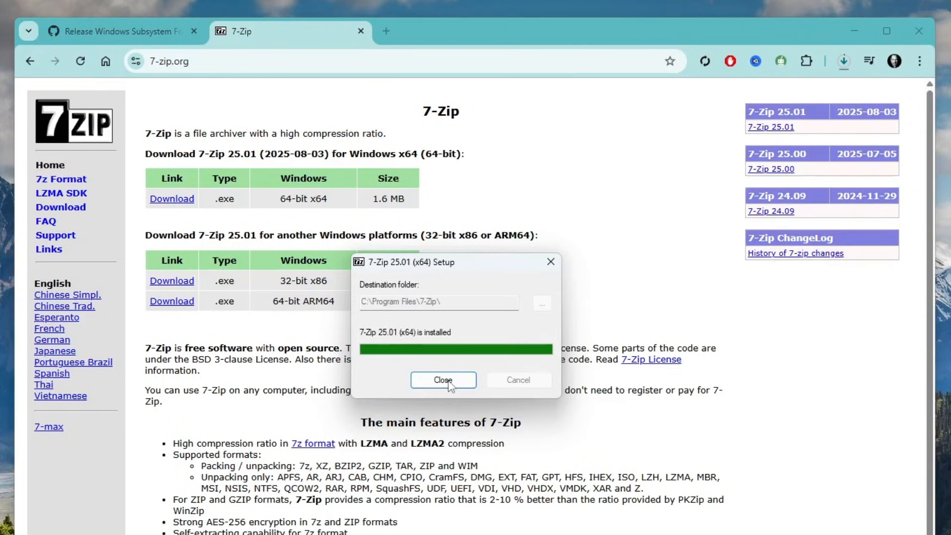
left_click(444, 381)
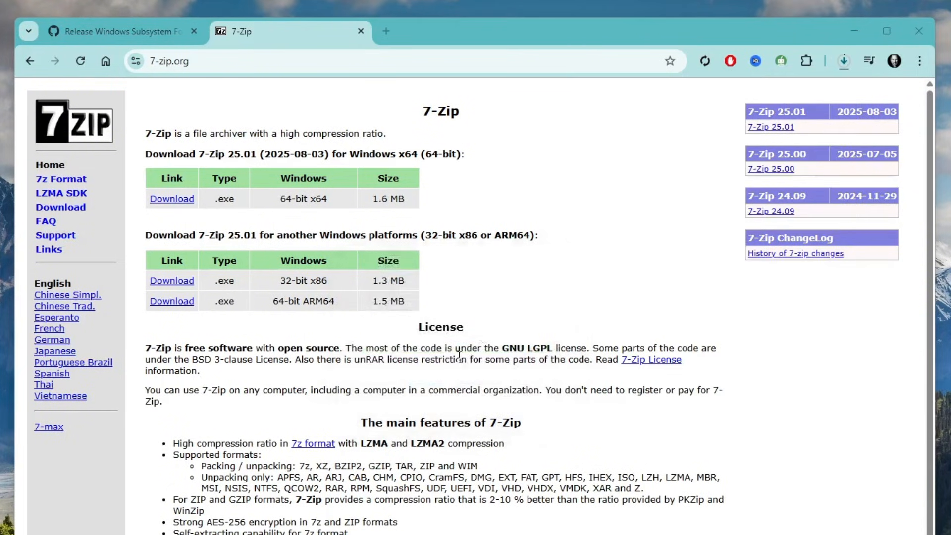
Show the downloaded WSA archive in its folder from the browser's recent download history
left_click(844, 63)
mouse_move(763, 171)
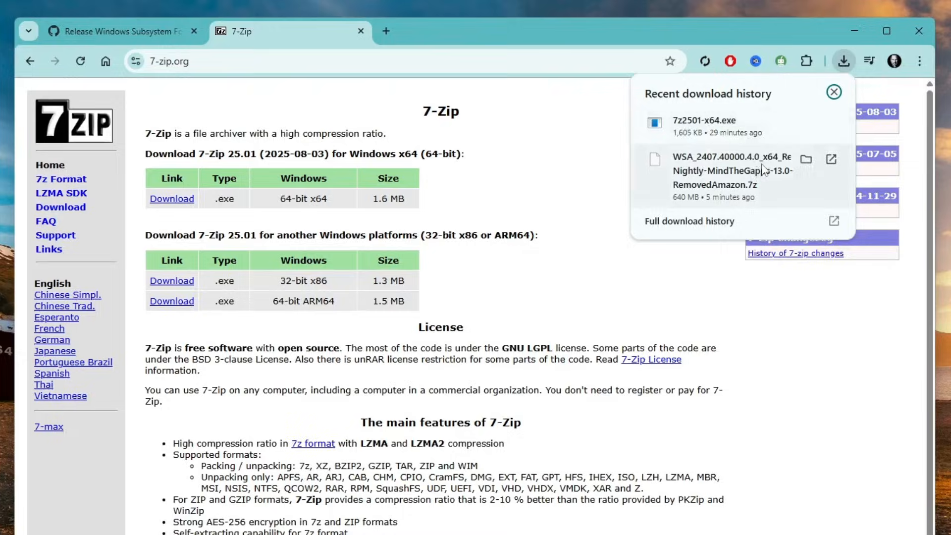
left_click(806, 159)
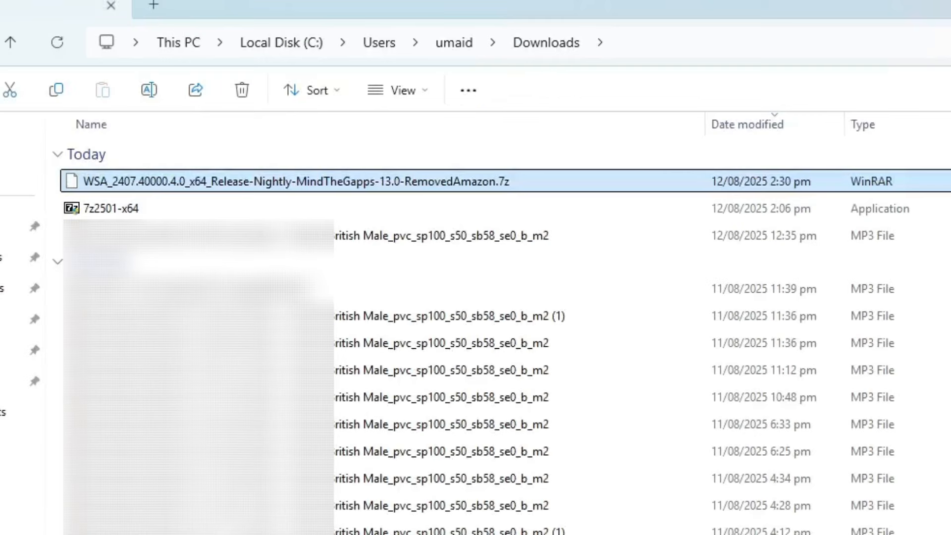
Extract the WSA .7z archive to the suggested folder and open the WSA_2407.40000.4.0_x64 folder inside it
right_click(383, 170)
left_click(453, 339)
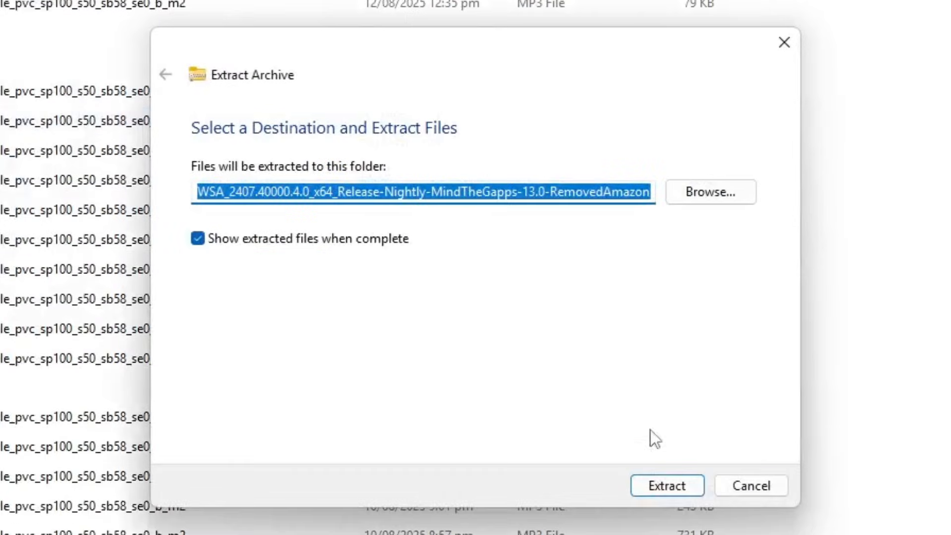
left_click(659, 485)
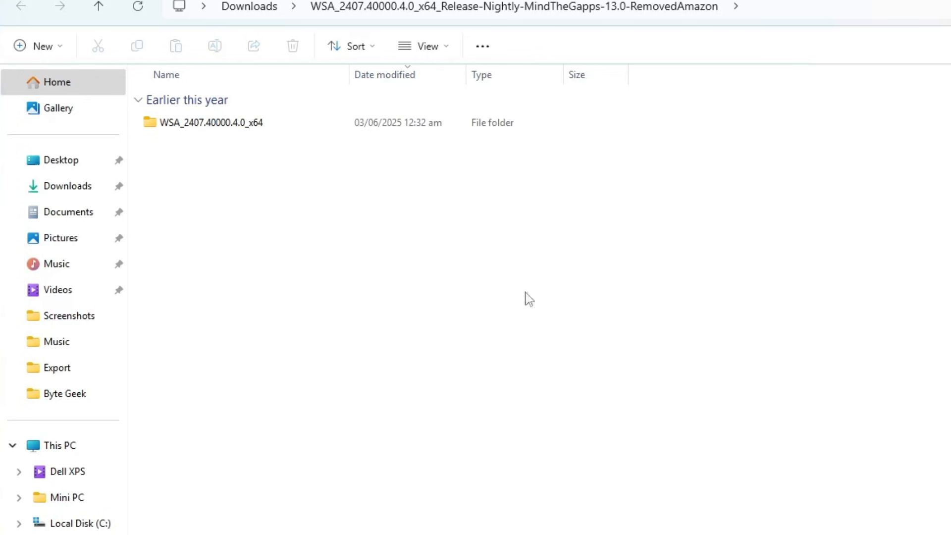
double_click(183, 119)
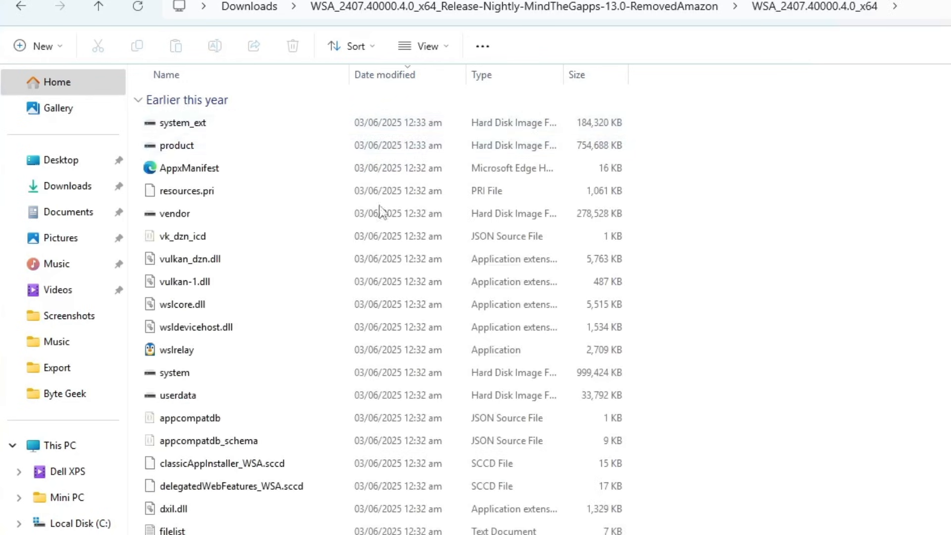
scroll(455, 288, "down", 1)
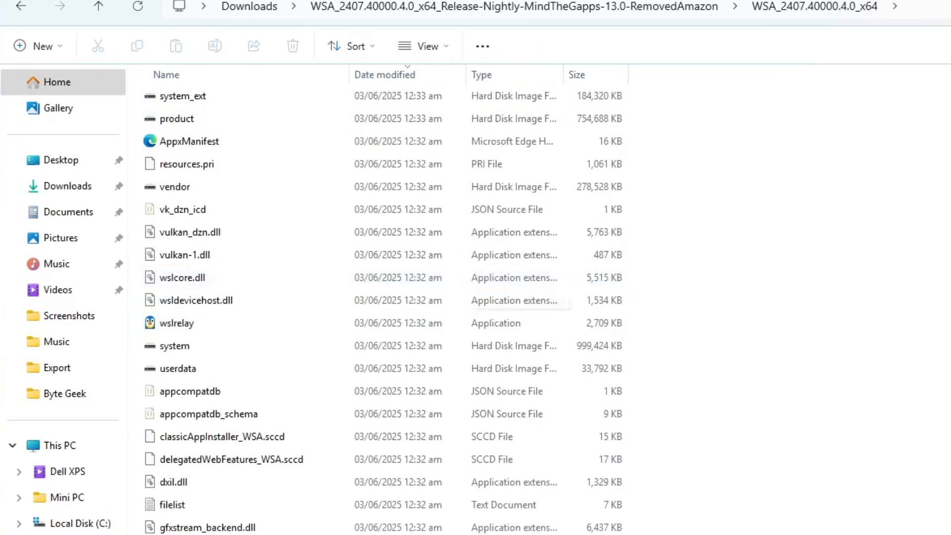
Open Turn Windows features on or off, make sure Virtual Machine Platform is enabled, and confirm
left_click(300, 515)
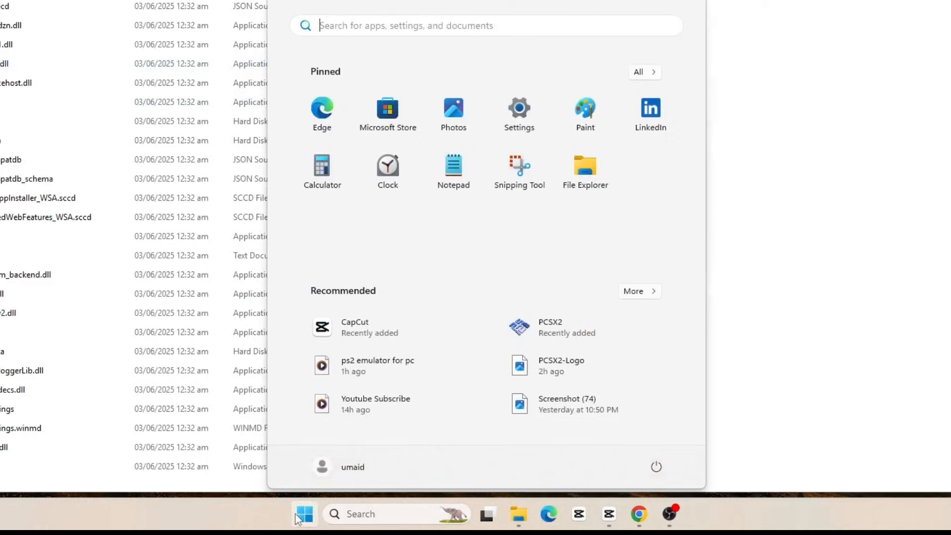
type("turn windows")
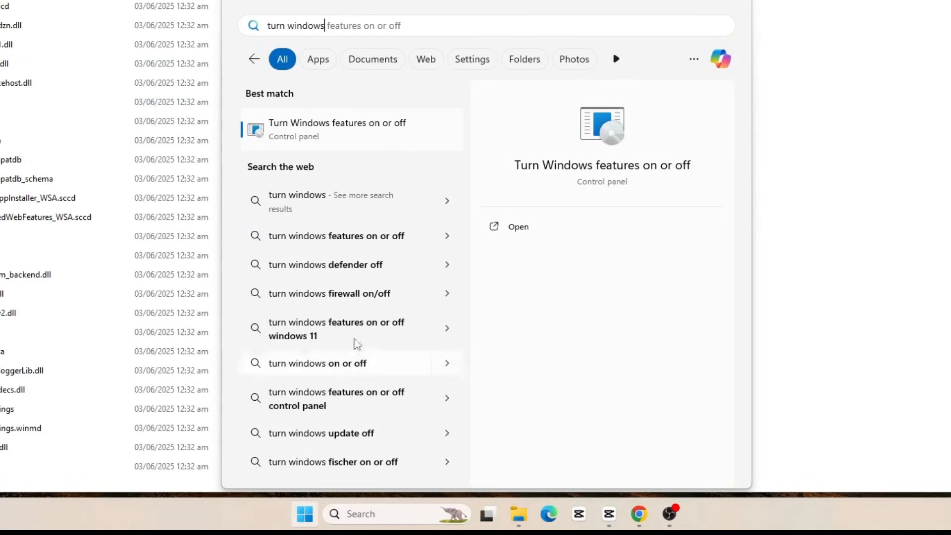
left_click(362, 136)
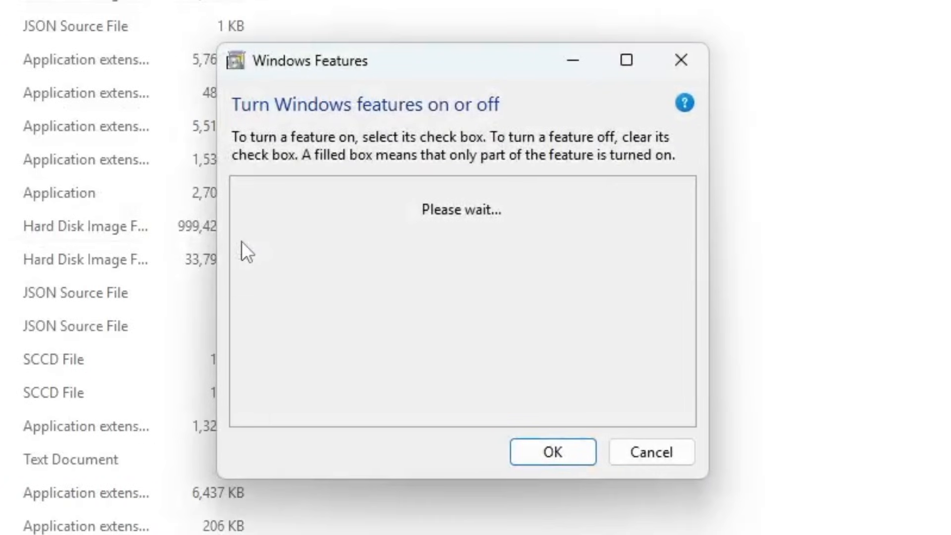
scroll(445, 292, "down", 5)
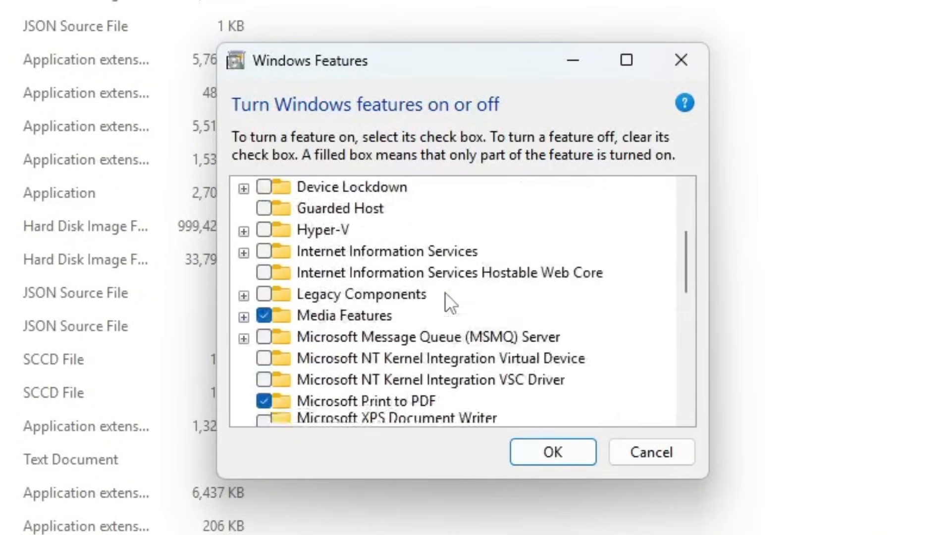
scroll(445, 293, "down", 5)
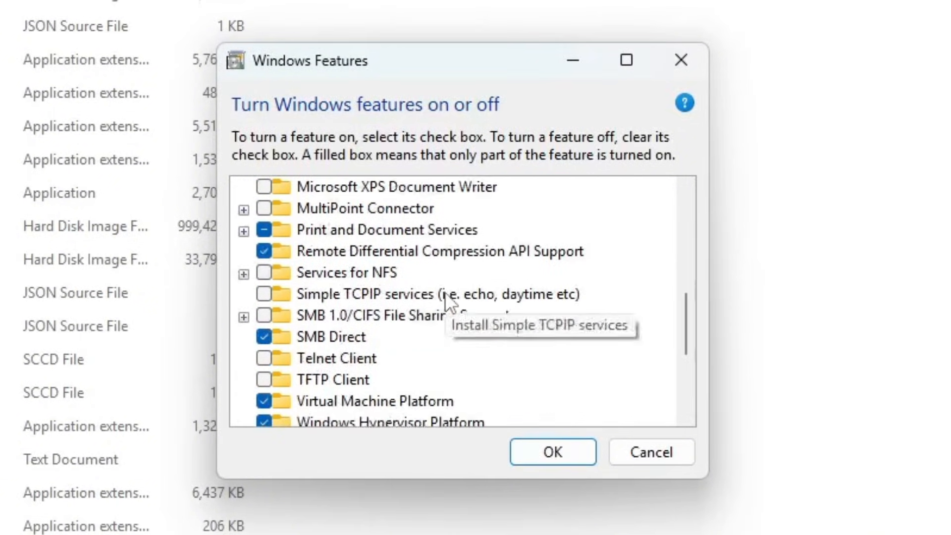
left_click(240, 361)
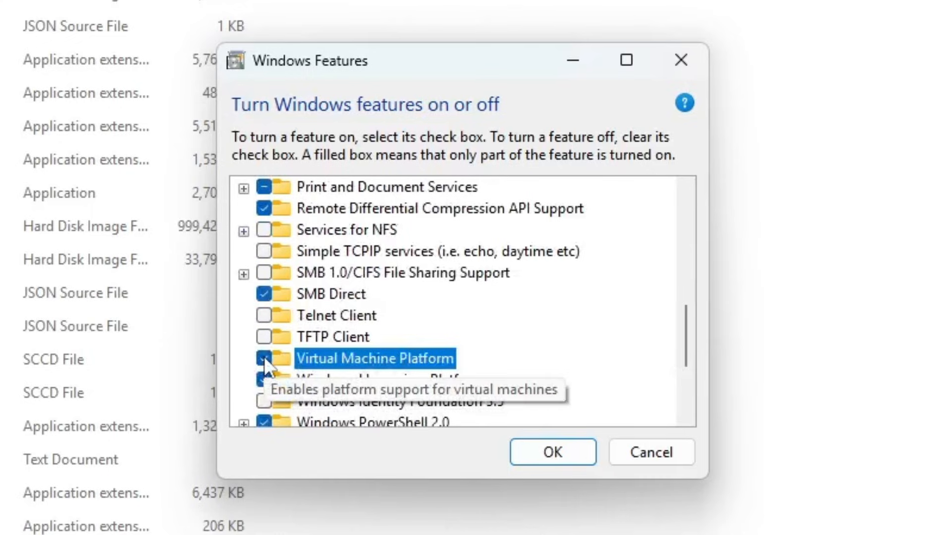
left_click(539, 450)
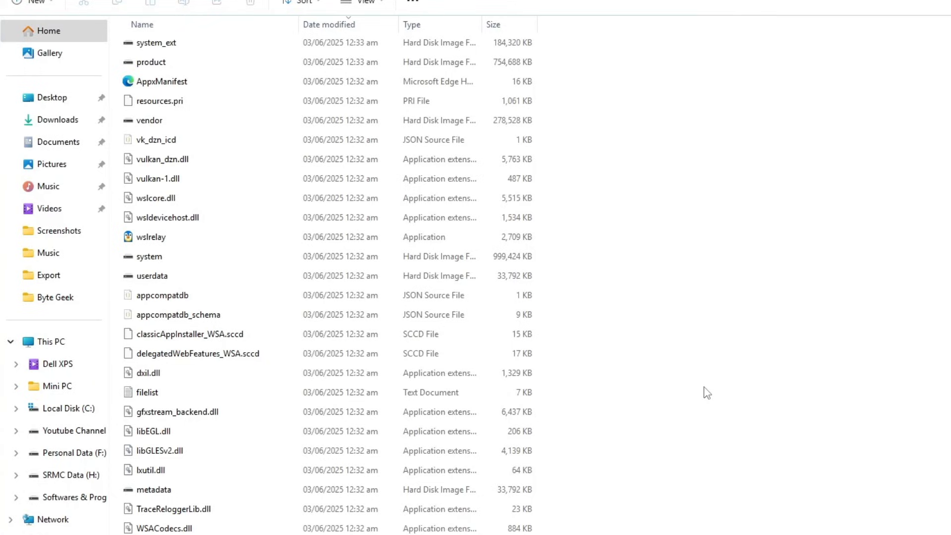
Launch the Run batch file in the extracted WSA folder to install Windows Subsystem for Android
scroll(265, 500, "down", 2)
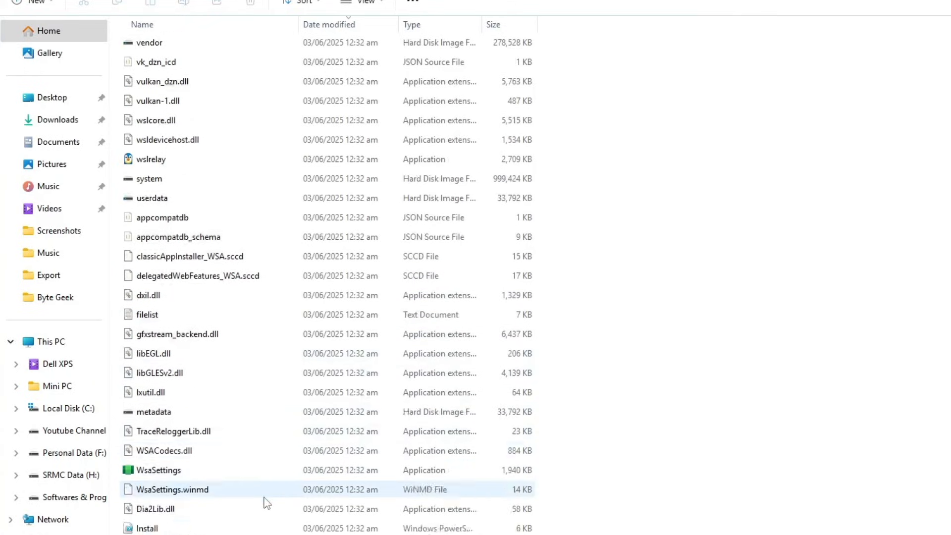
scroll(267, 503, "down", 3)
left_click(185, 473)
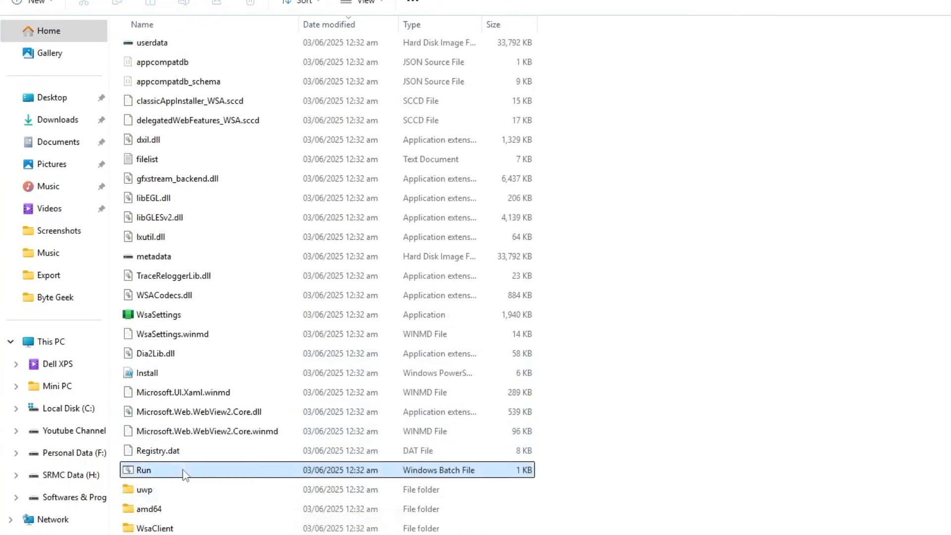
right_click(154, 475)
left_click(208, 310)
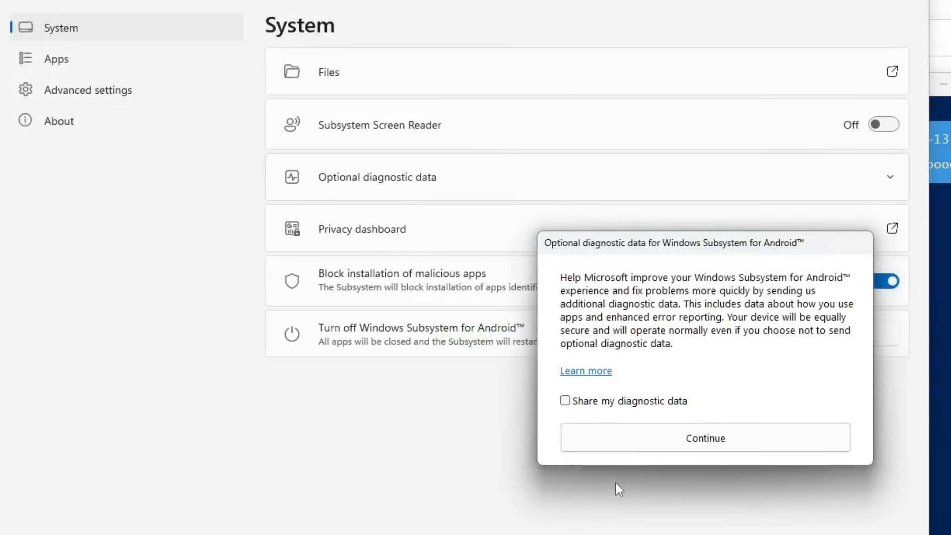
Continue without sharing optional diagnostic data and allow Windows Subsystem for Android to access the microphone
left_click(709, 430)
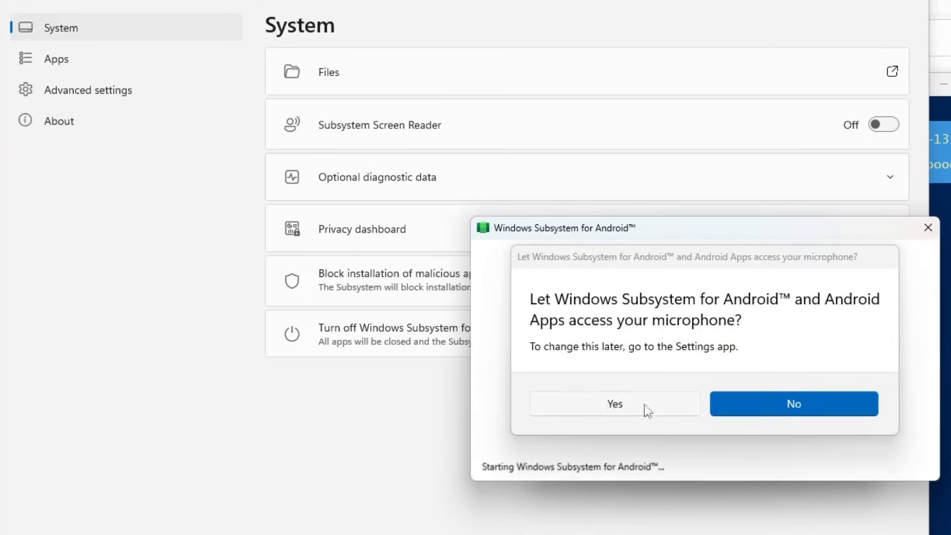
left_click(620, 405)
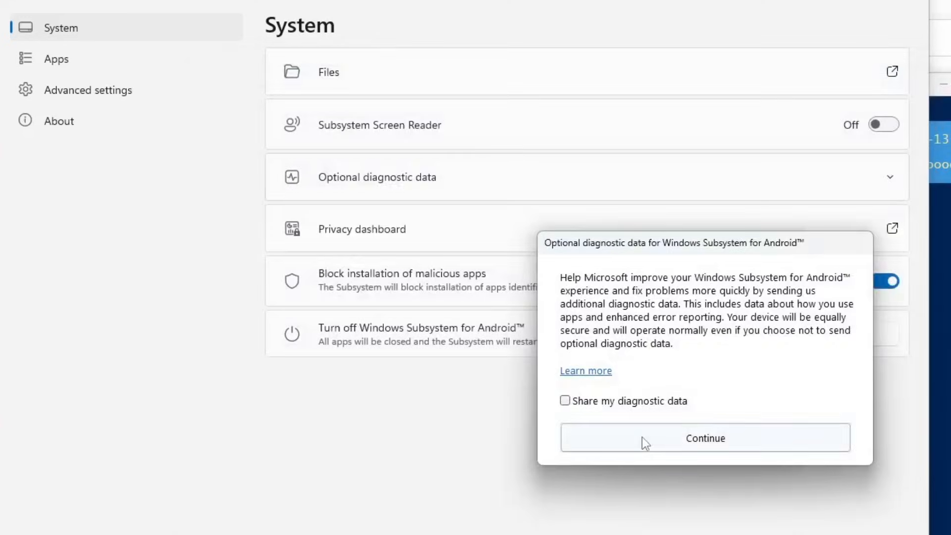
Continue without sharing diagnostic data, turn on Developer mode in the subsystem's advanced settings, and allow its public and private network access
left_click(642, 437)
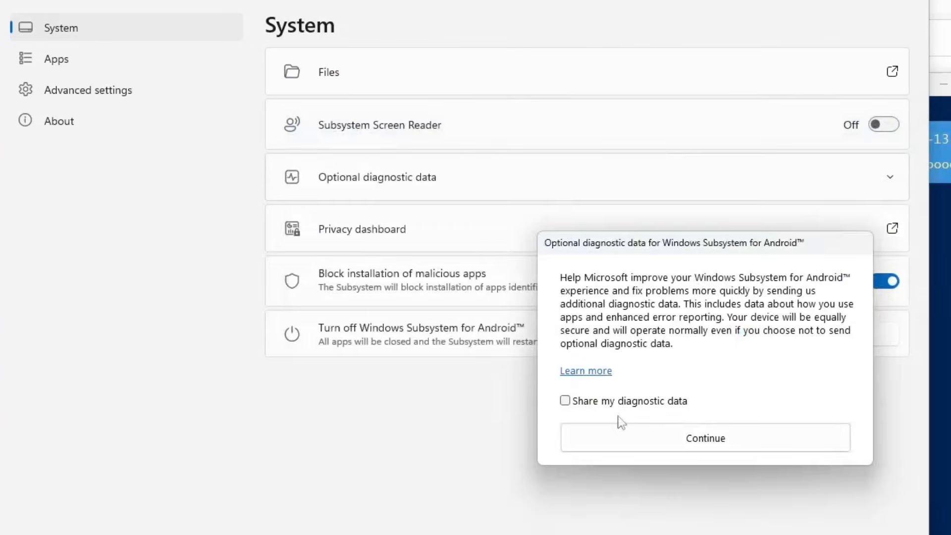
left_click(664, 435)
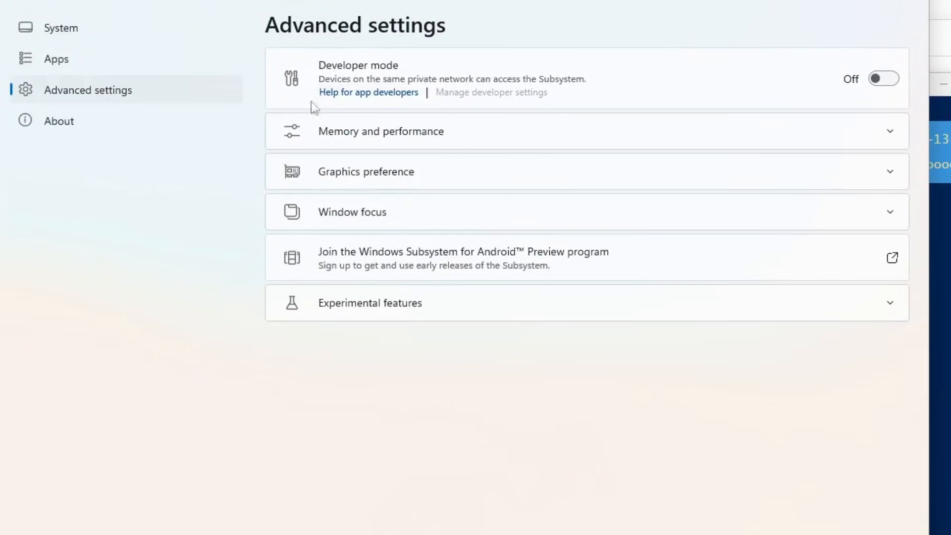
left_click(892, 78)
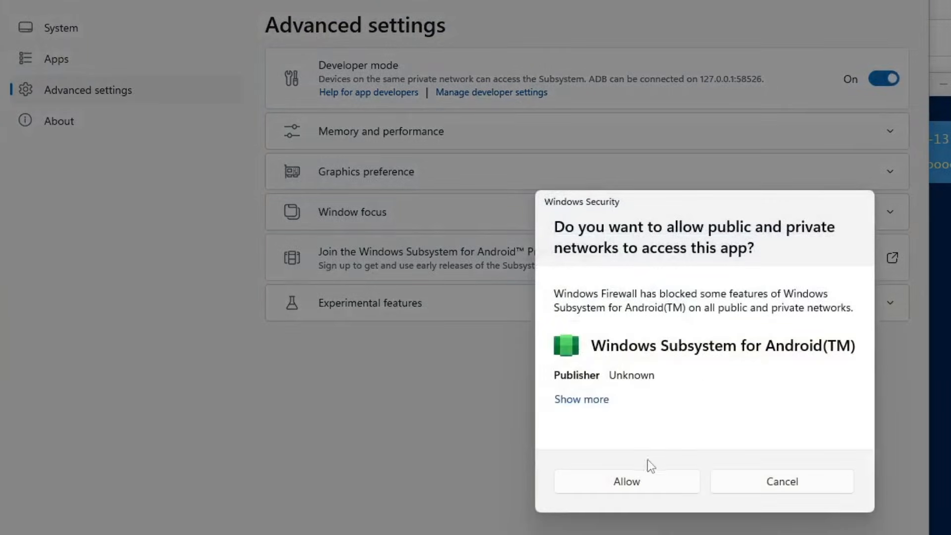
left_click(612, 482)
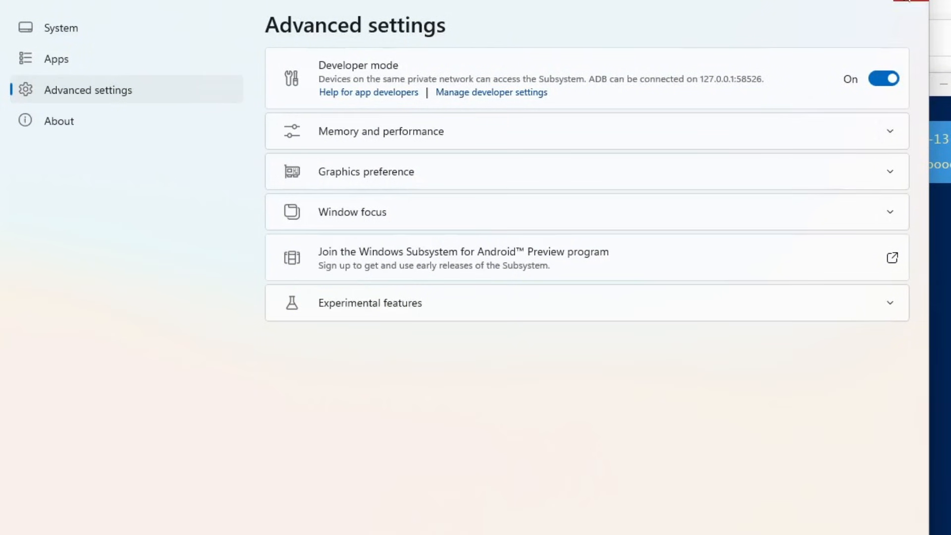
Close the Windows Subsystem for Android settings, the finished installer console and the extracted folder's window
left_click(910, 1)
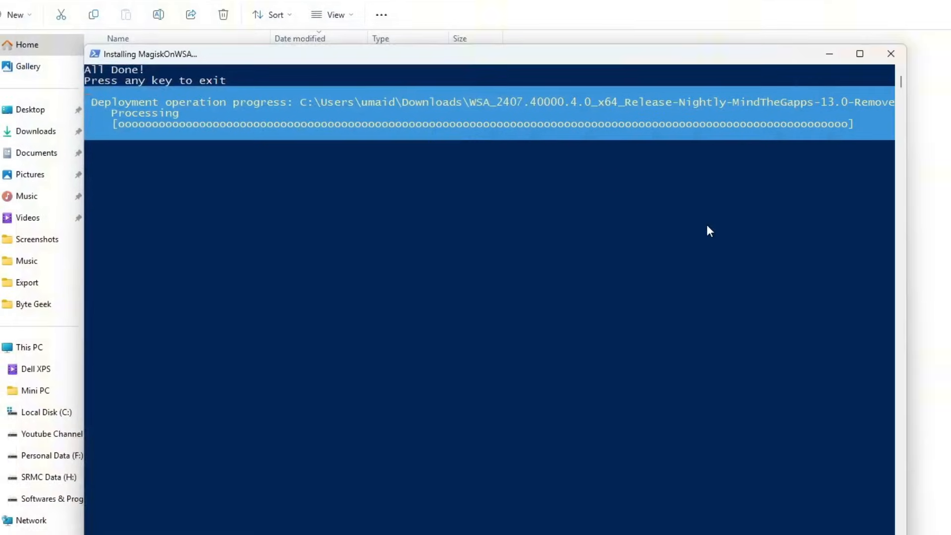
left_click(806, 279)
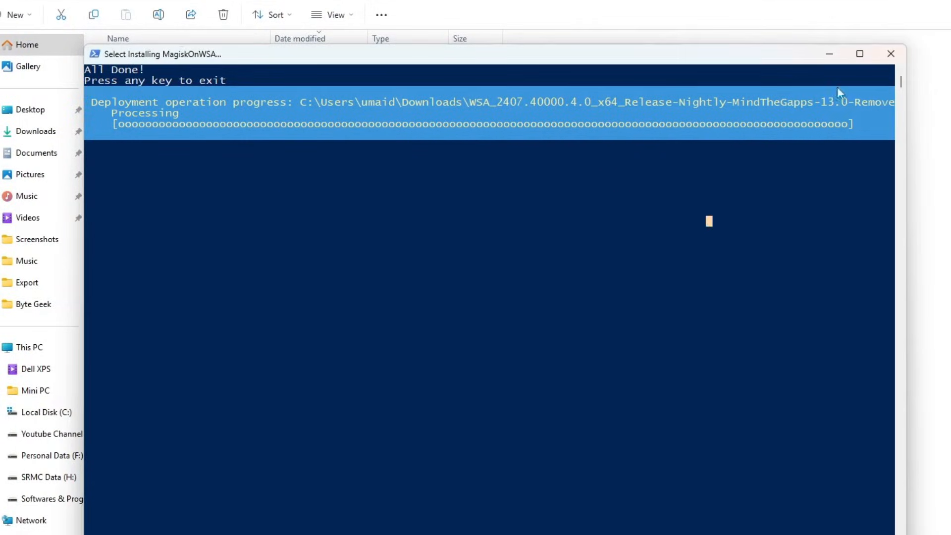
left_click(890, 54)
left_click(786, 201)
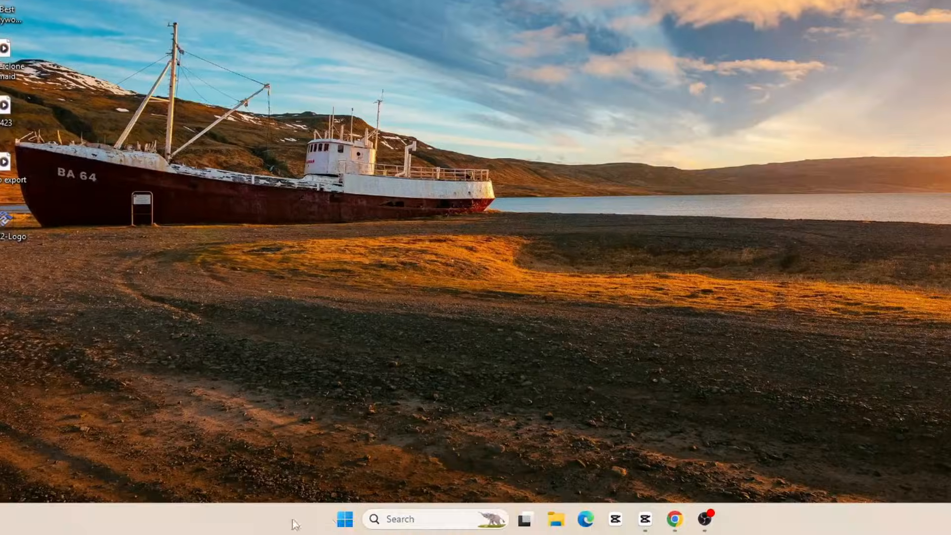
Search Windows for "play" and open the Play Store app
left_click(389, 517)
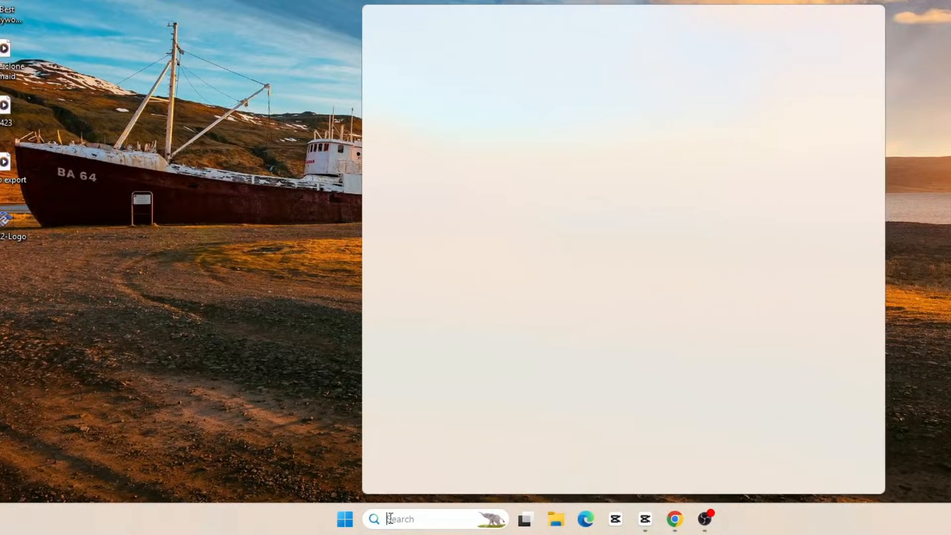
type("play")
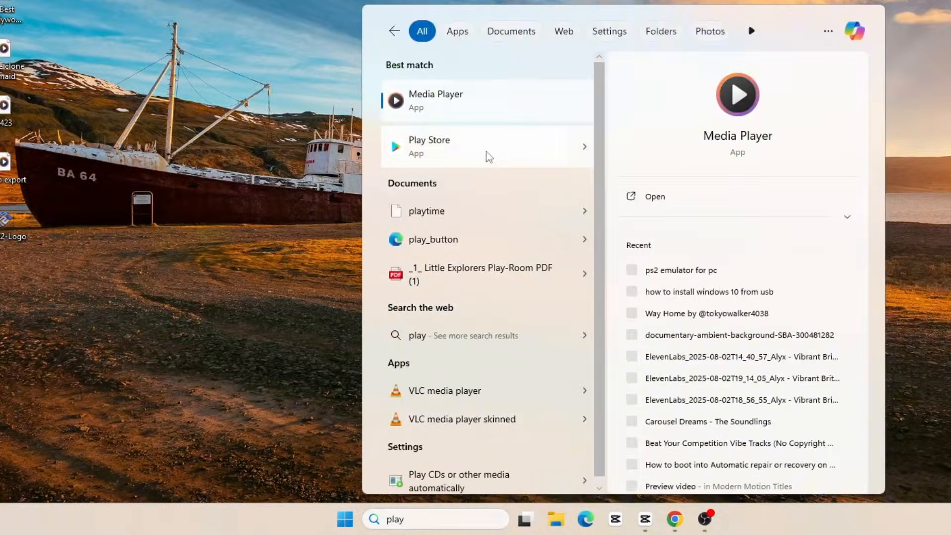
left_click(489, 157)
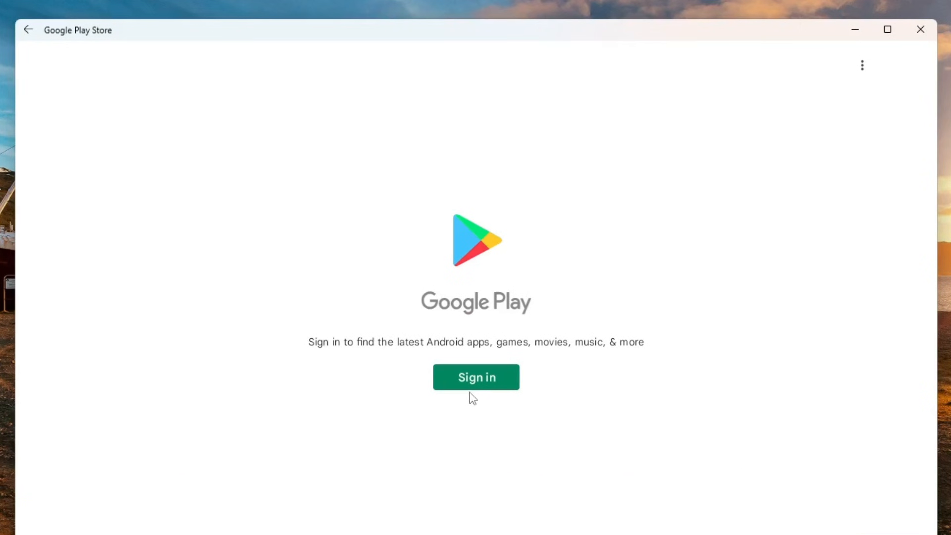
Sign in to Google Play with the account's e-mail and password, complete the identity verification, and skip setting a home address
left_click(475, 377)
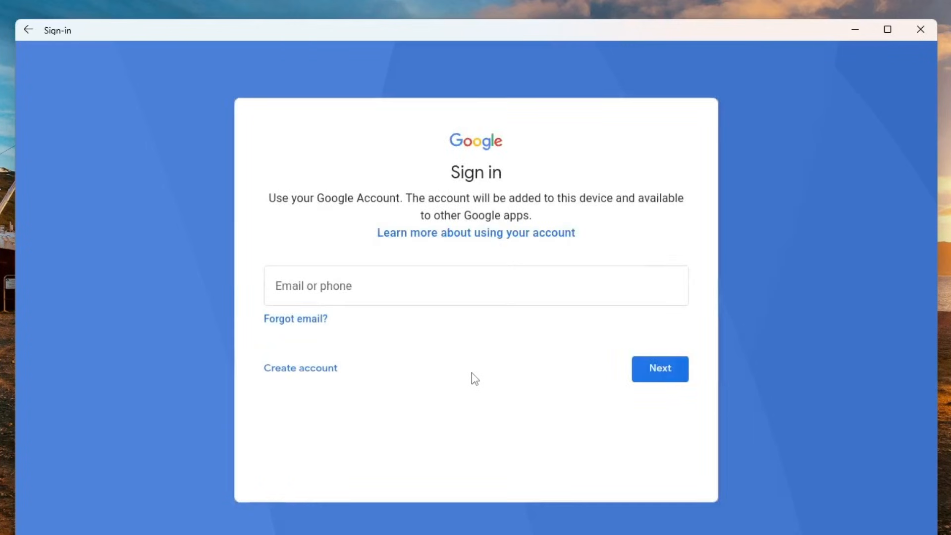
key("Return")
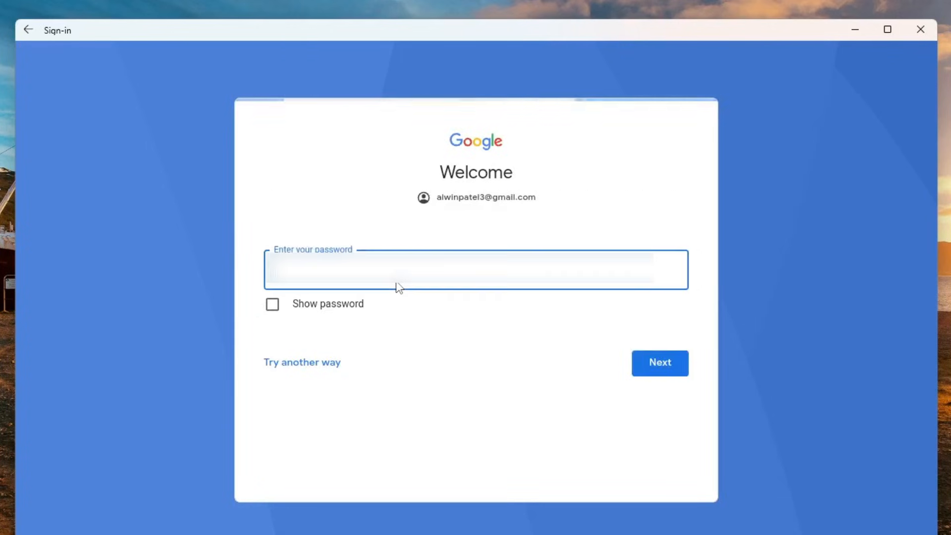
key("Return")
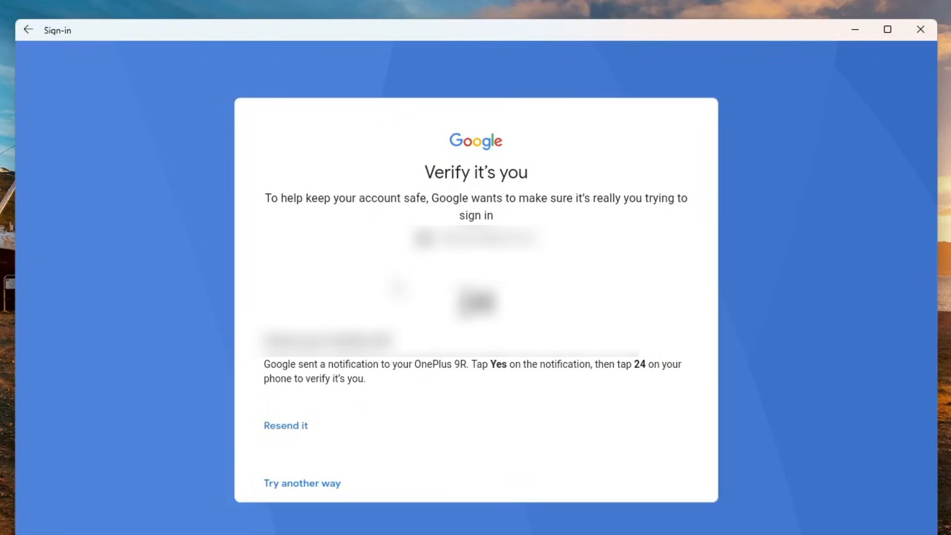
left_click(644, 385)
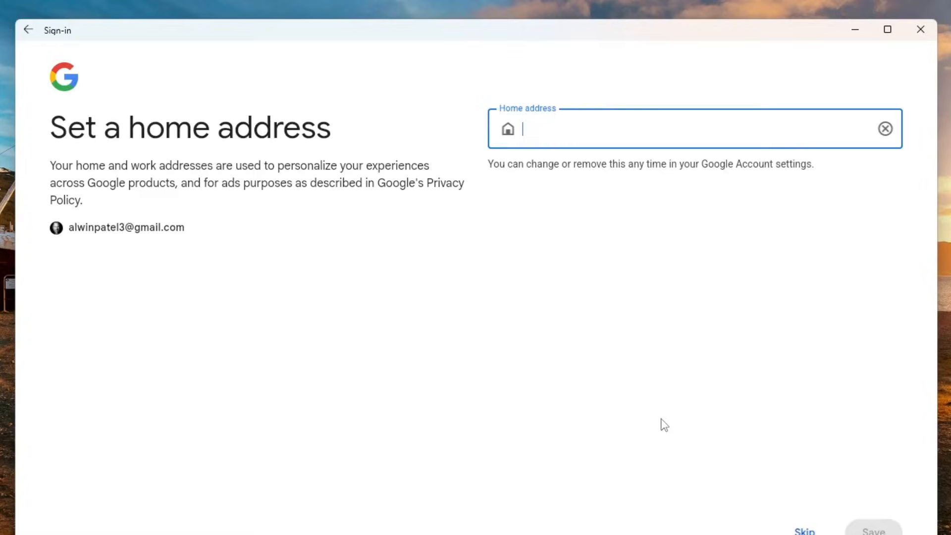
left_click(805, 531)
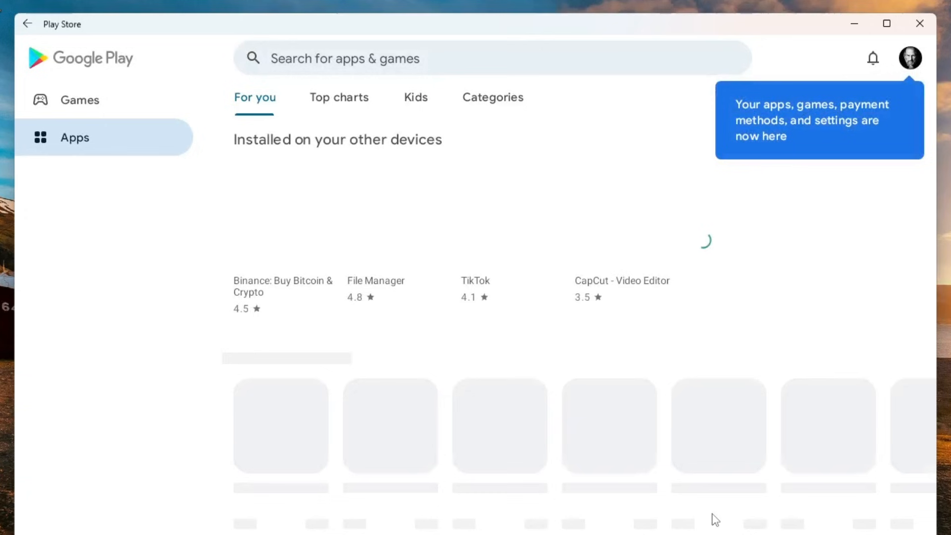
Browse the Play Store's recommended games and install Angry Birds Friends
scroll(495, 279, "down", 2)
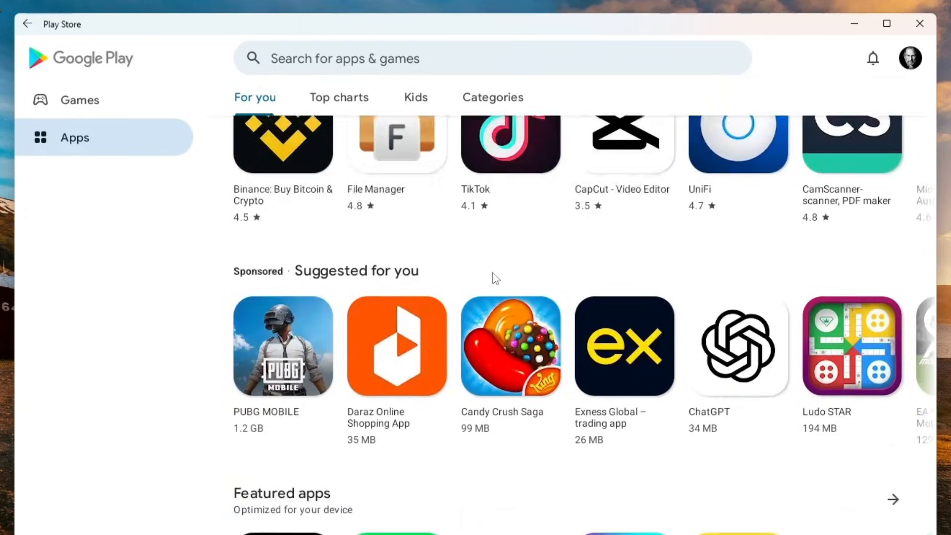
scroll(495, 278, "up", 2)
left_click(109, 100)
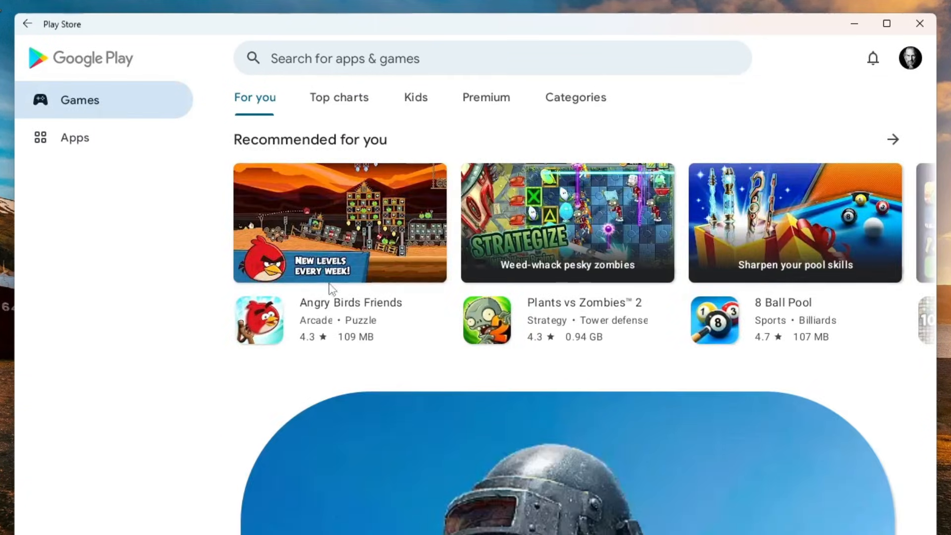
left_click(315, 210)
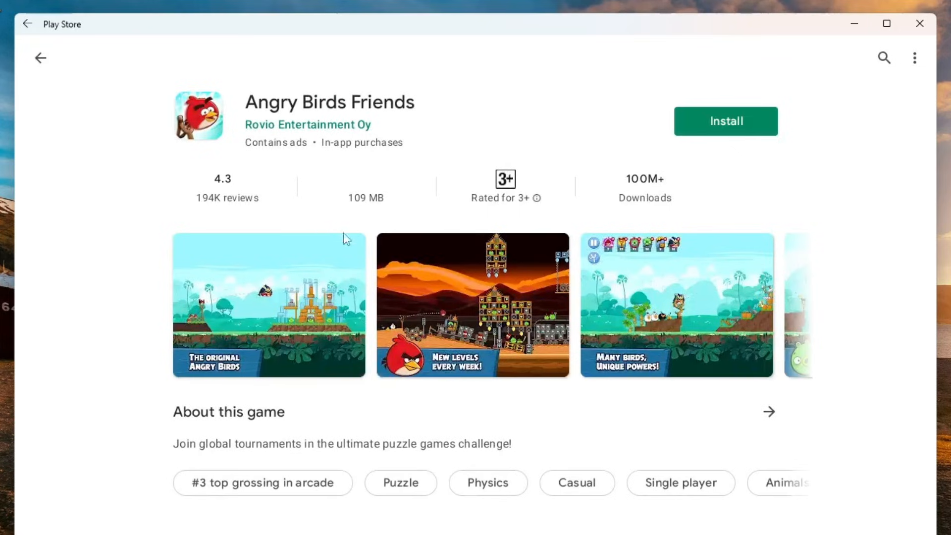
left_click(735, 128)
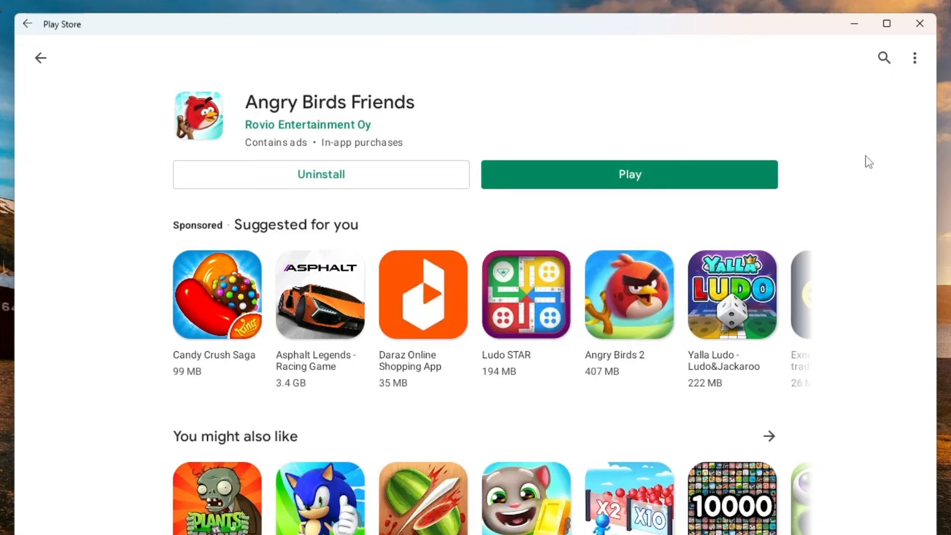
Launch Angry Birds Friends, fling the remaining birds at the wooden structures with the slingshot, and end the level
left_click(622, 174)
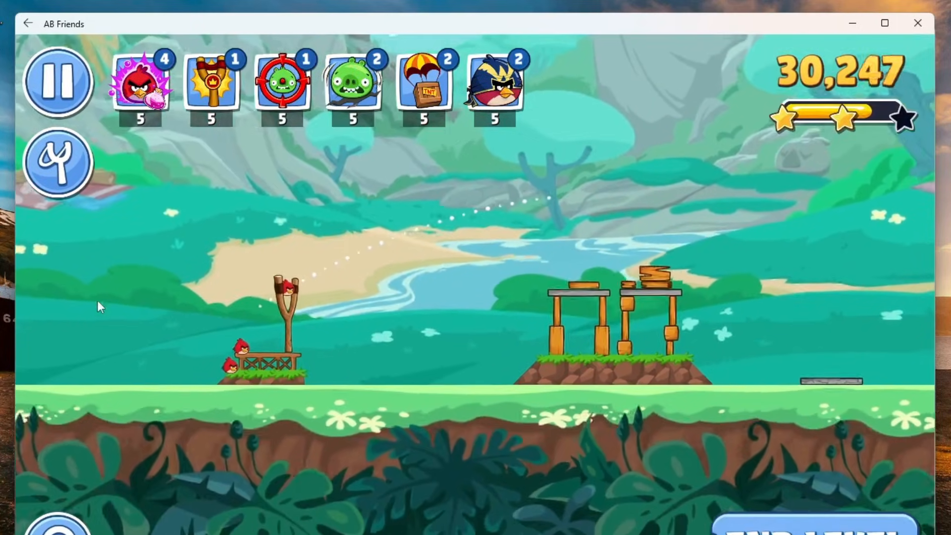
left_click_drag(300, 286, 212, 301)
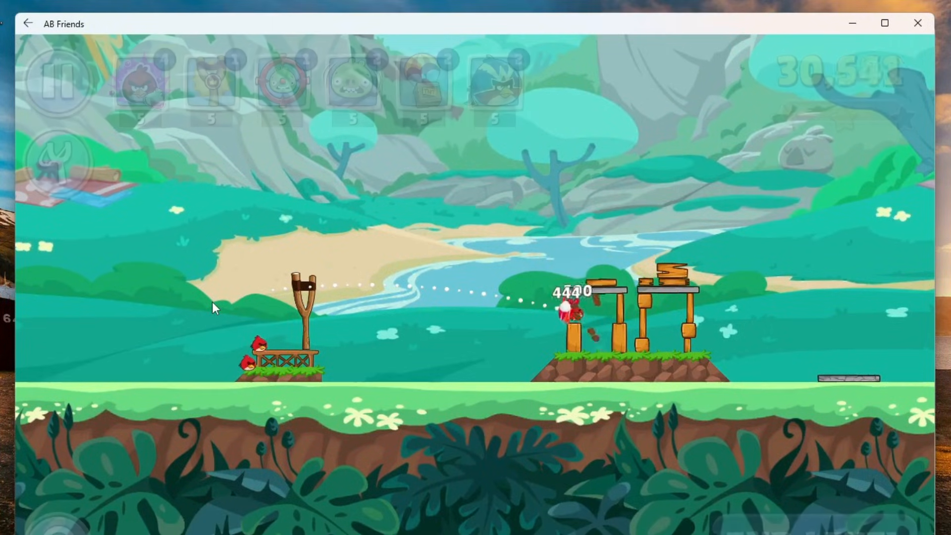
left_click_drag(302, 272, 188, 335)
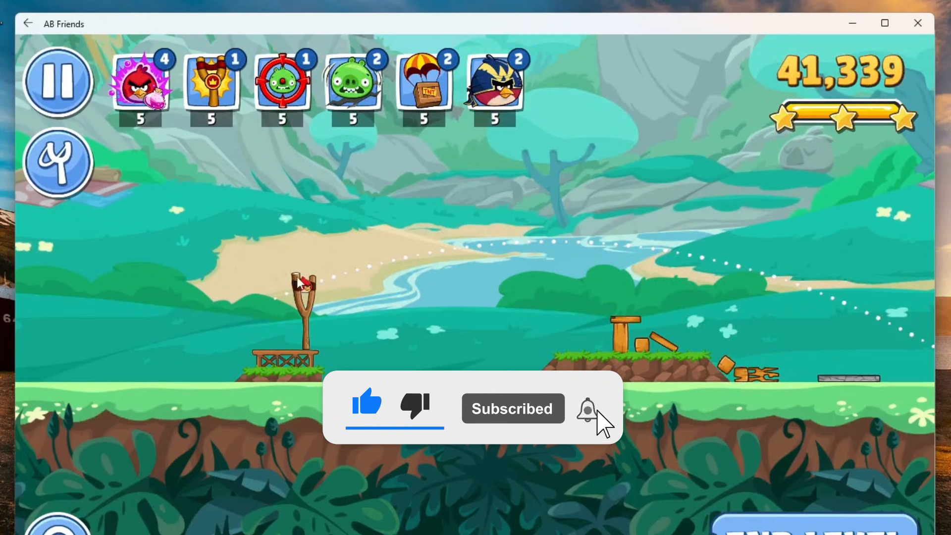
left_click_drag(203, 292, 204, 292)
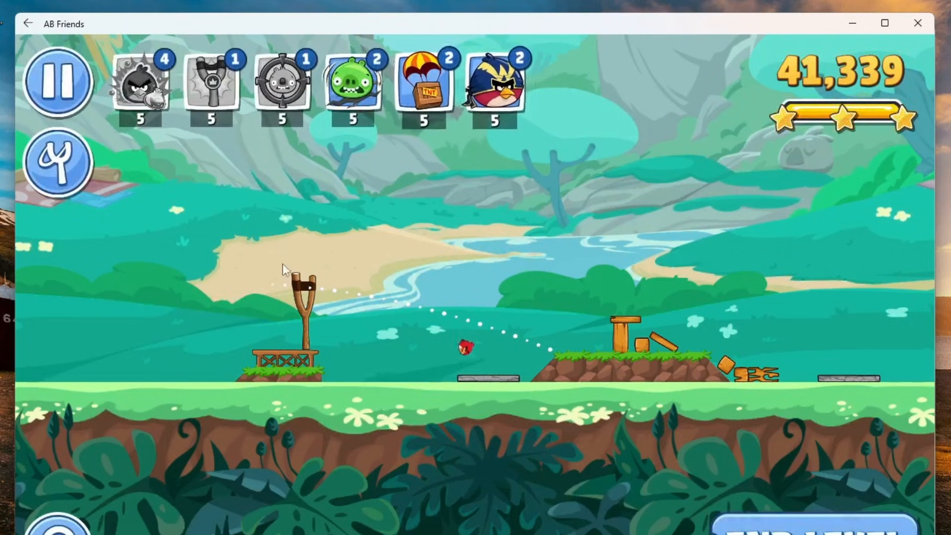
left_click(829, 519)
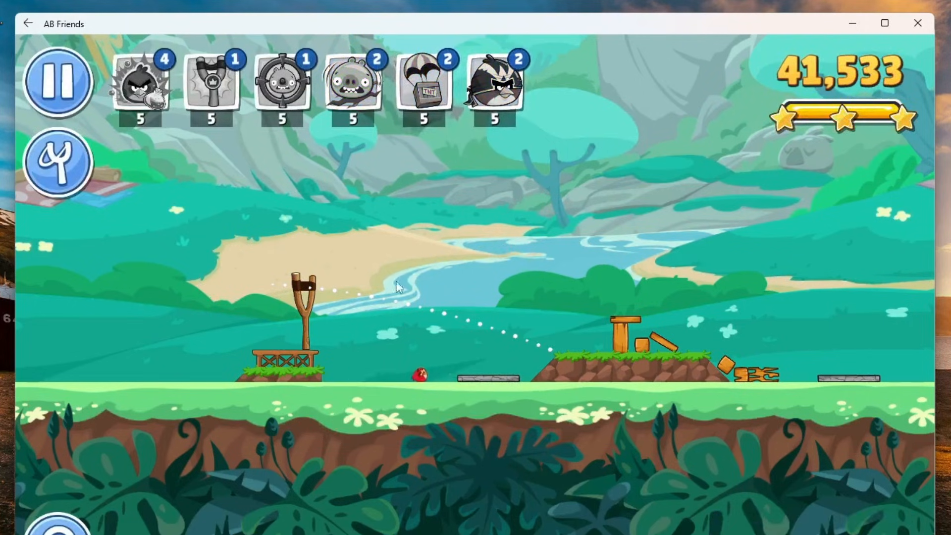